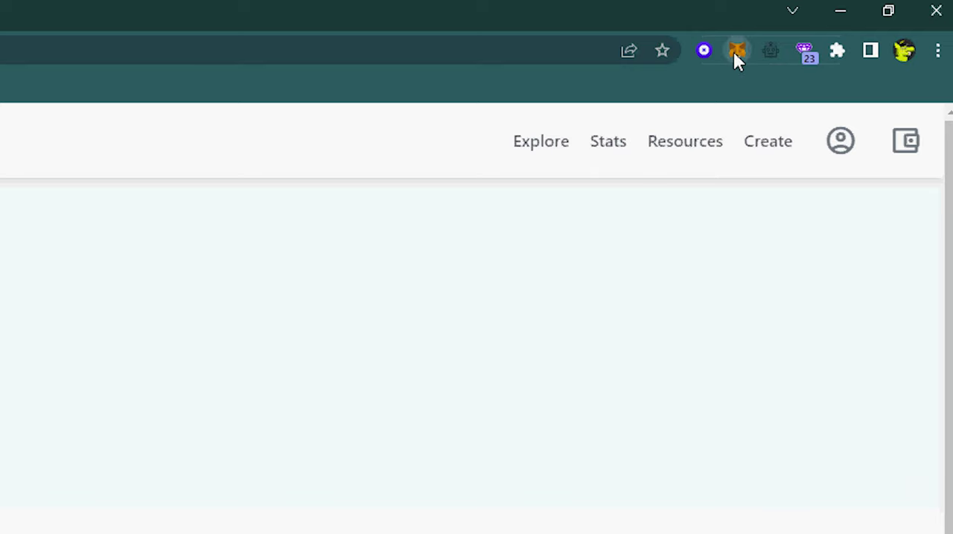
In MetaMask, switch the wallet to Ethereum Mainnet and back to Matic Mainnet.
left_click(732, 53)
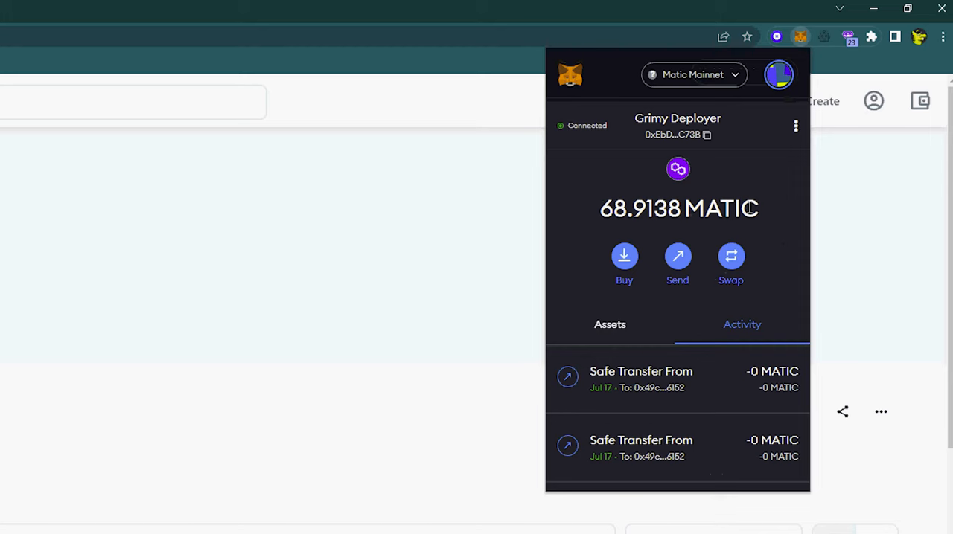
left_click(729, 76)
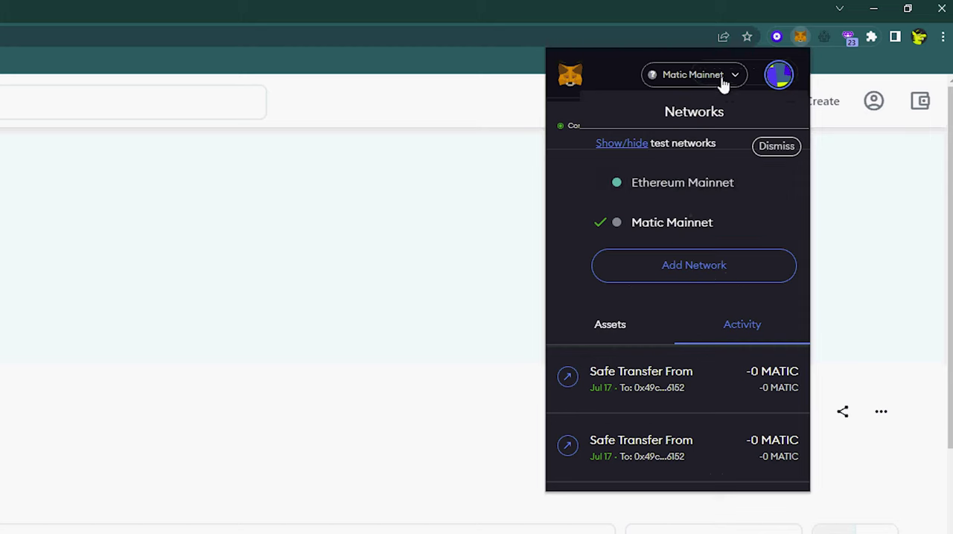
left_click(691, 183)
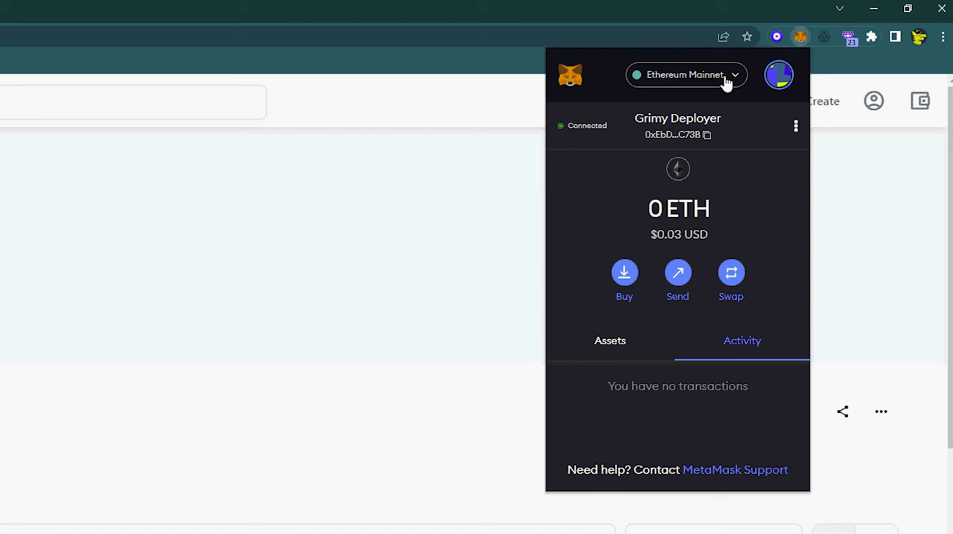
left_click(727, 81)
left_click(685, 222)
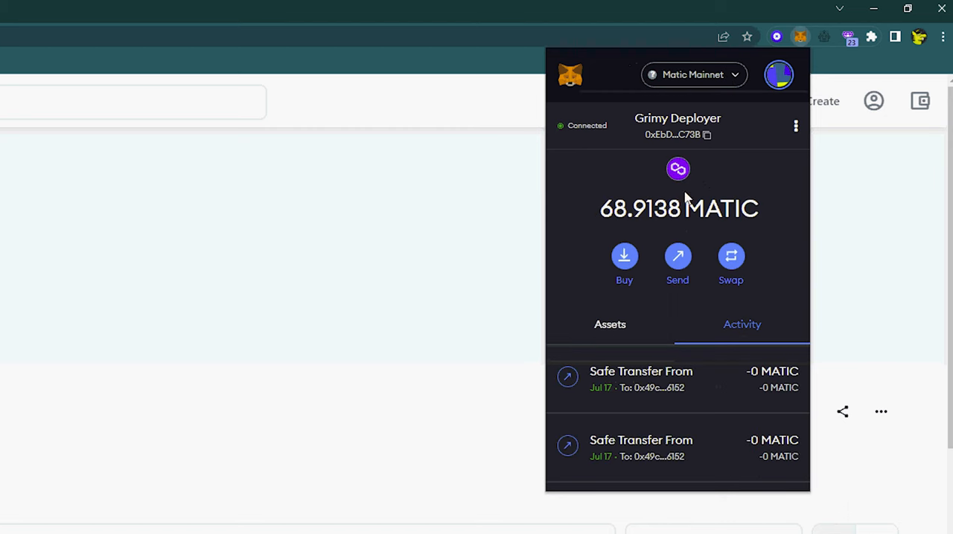
left_click(447, 119)
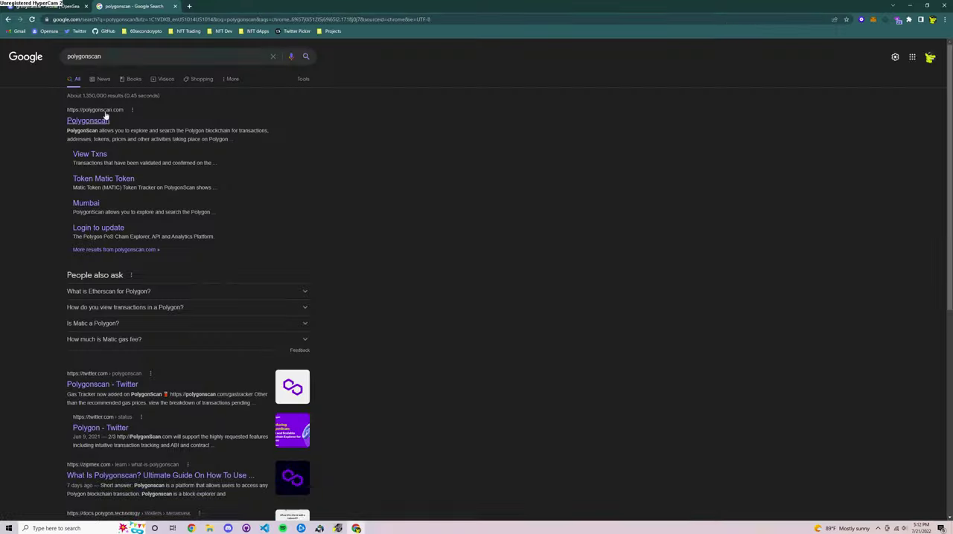
From Polygonscan's footer, add the Polygon network to MetaMask and acknowledge the already-added notice.
left_click(101, 119)
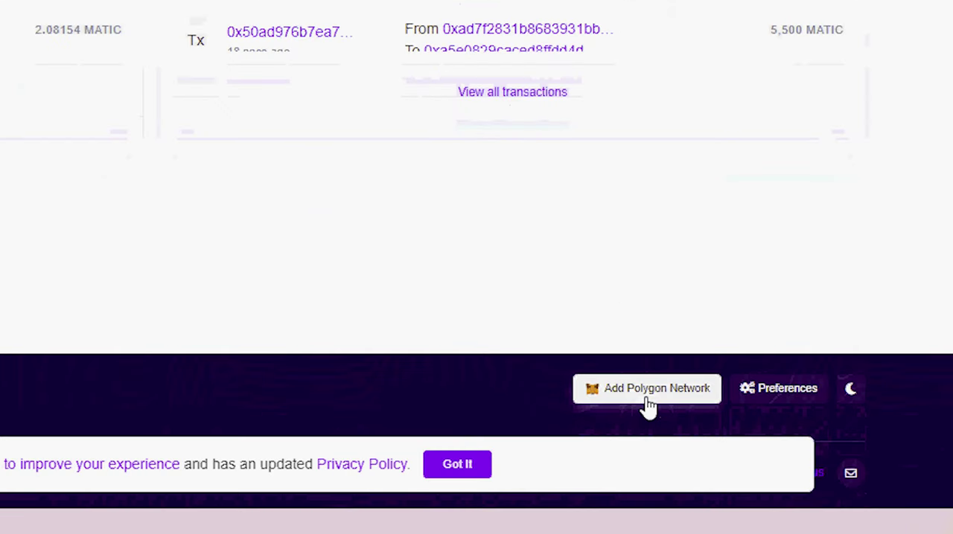
left_click(647, 393)
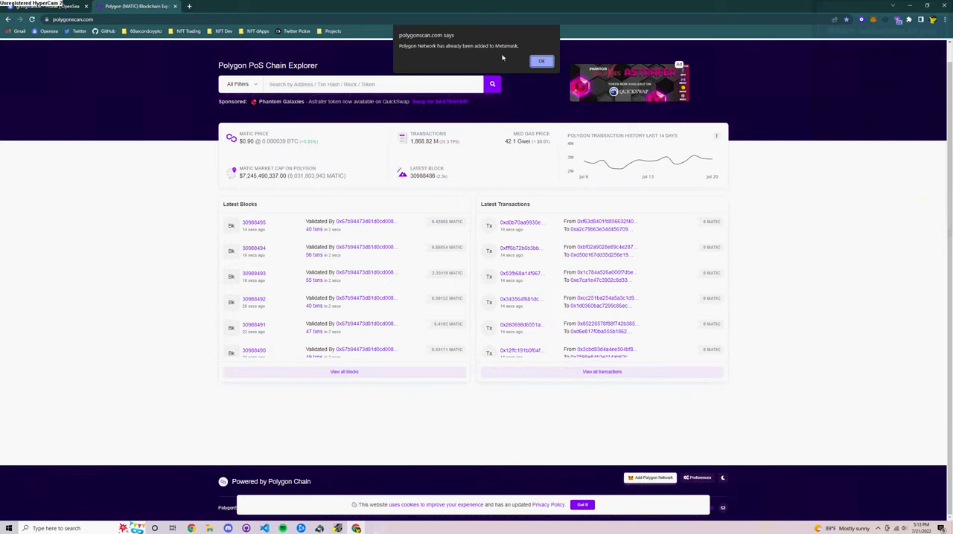
left_click(539, 62)
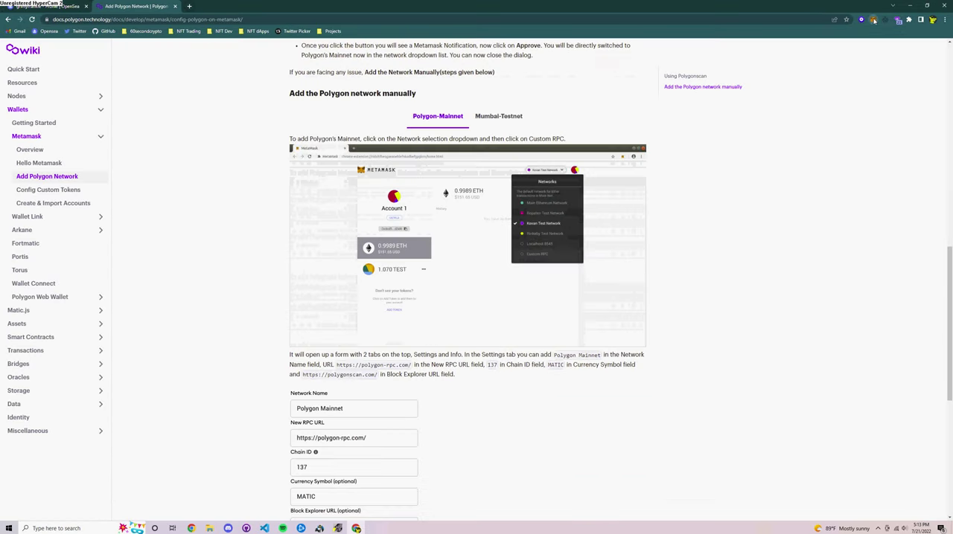
Start MetaMask's Add Network form and place its window beside the Polygon Wiki setup page.
left_click(874, 20)
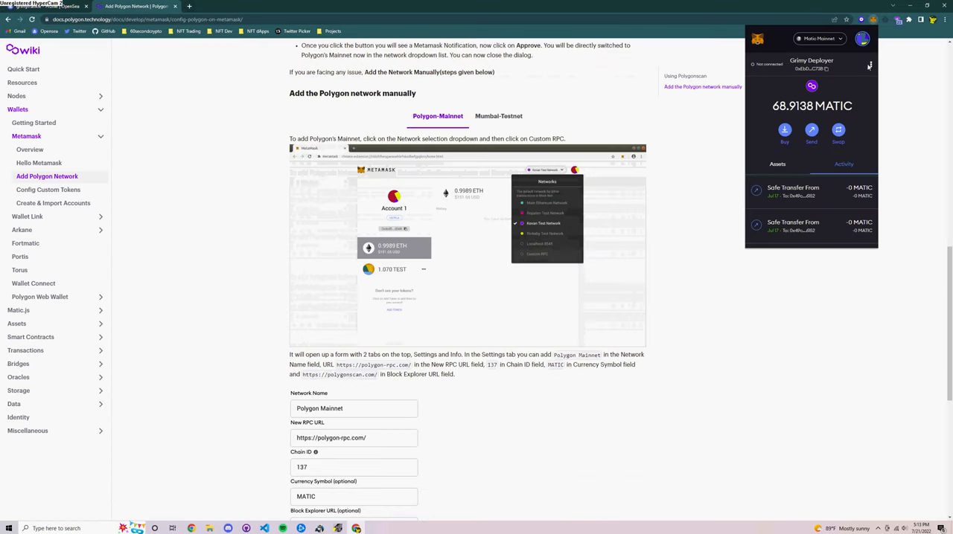
left_click(869, 65)
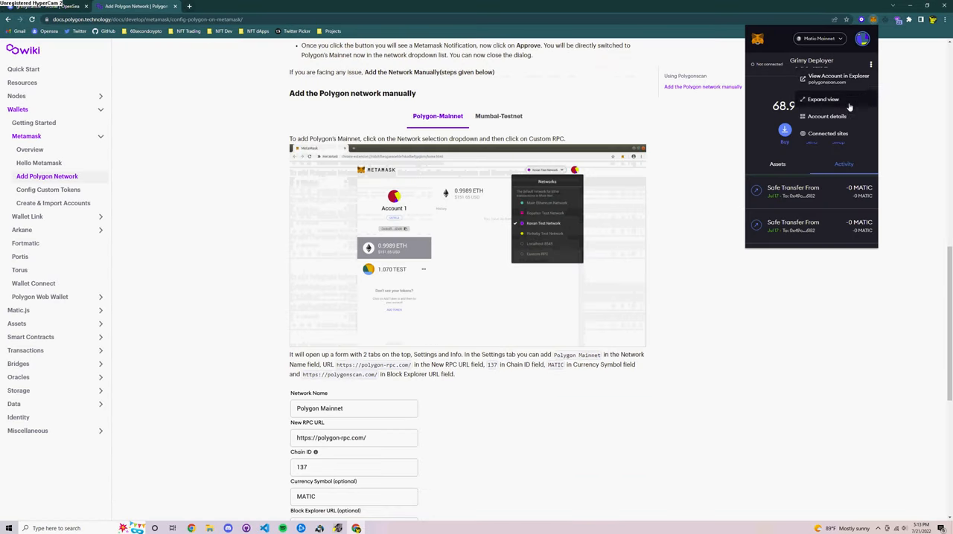
left_click(830, 44)
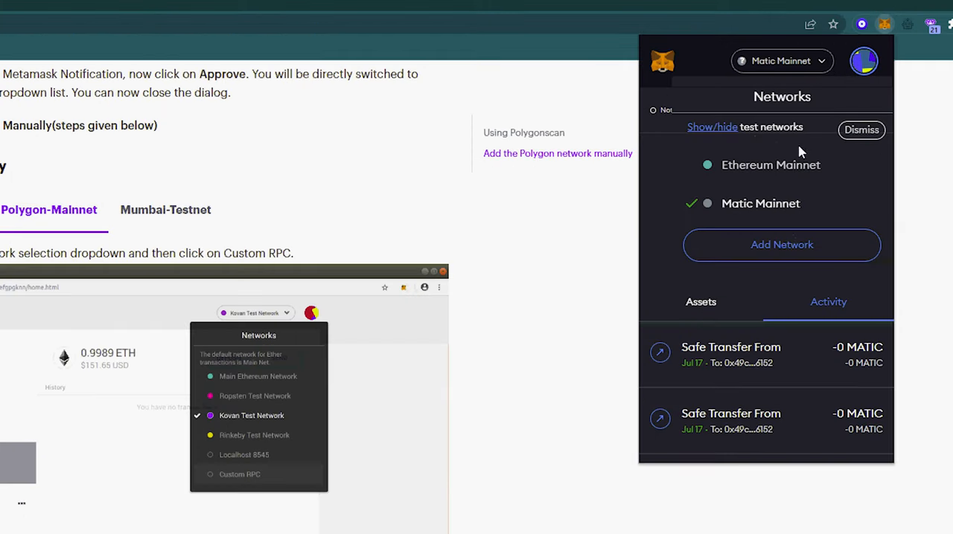
left_click(777, 248)
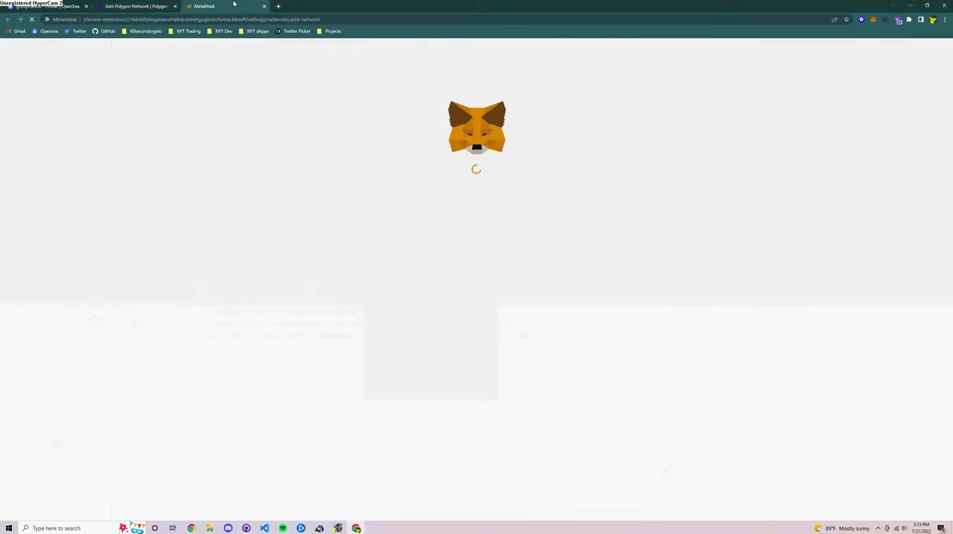
left_click_drag(208, 6, 945, 223)
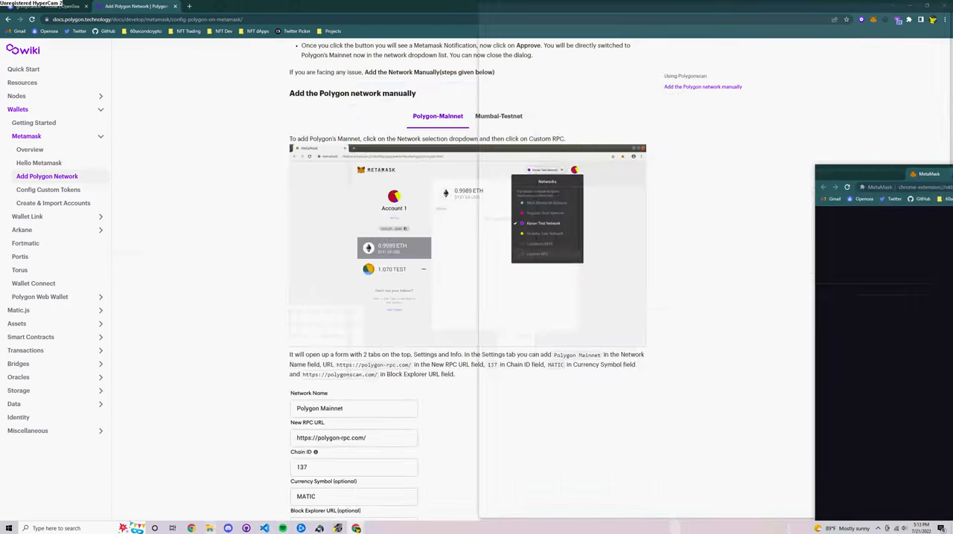
left_click(82, 52)
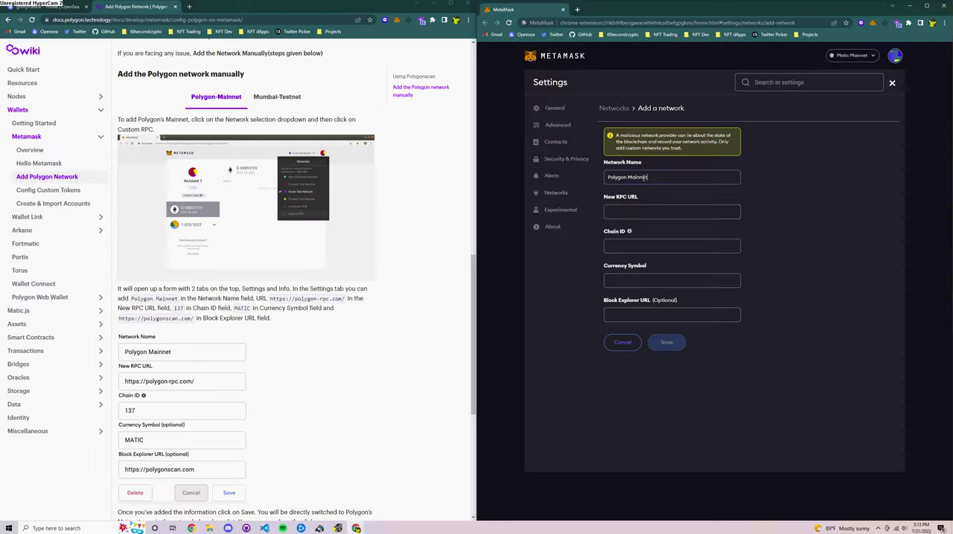
type("Polygon Mainnet")
key("Tab")
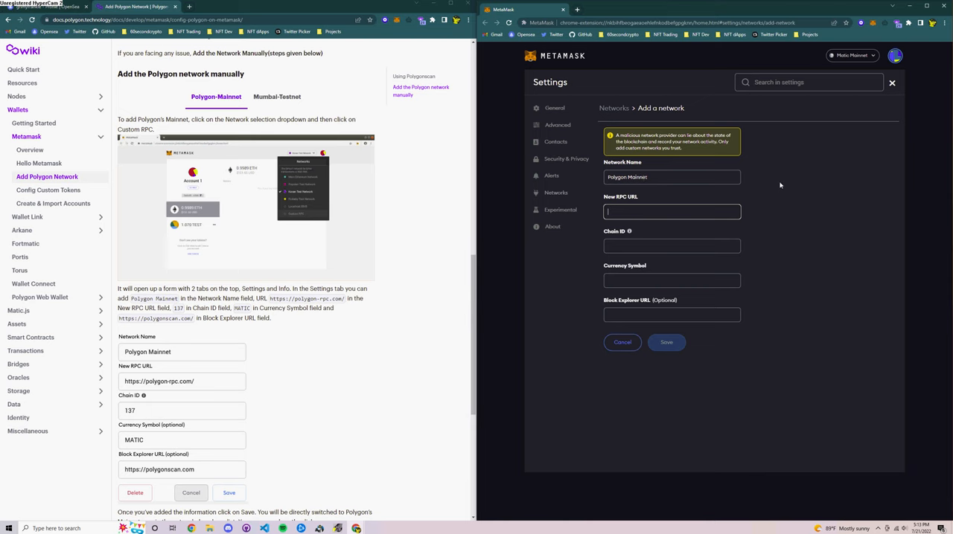
scroll(209, 372, "down", 1)
type("h")
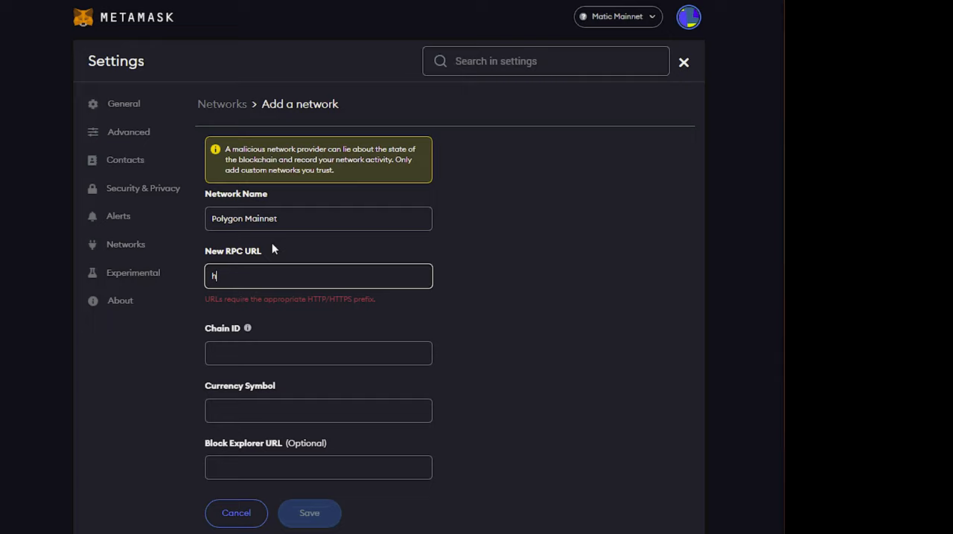
type("ttps://polygon-rpc.com")
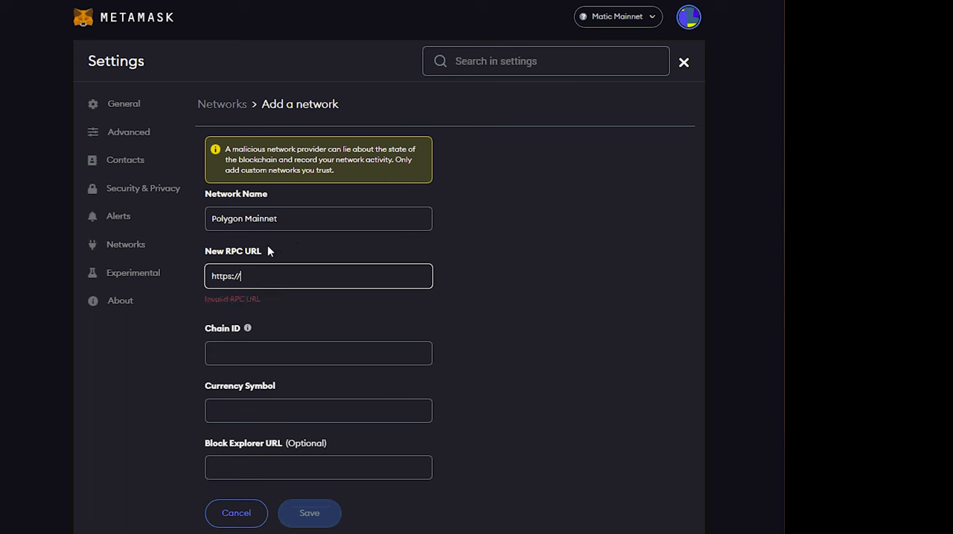
key("Tab")
type("137")
key("Tab")
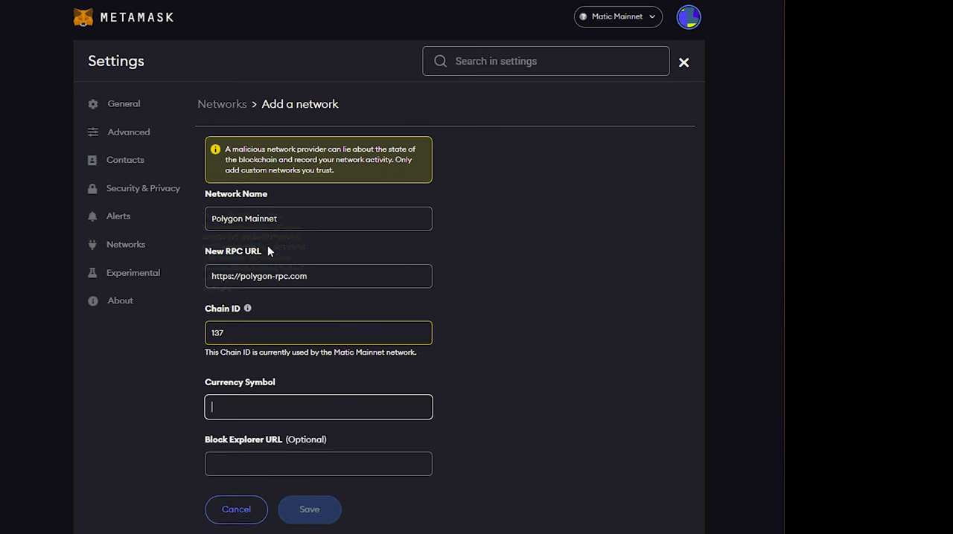
type("MATIC")
key("Tab")
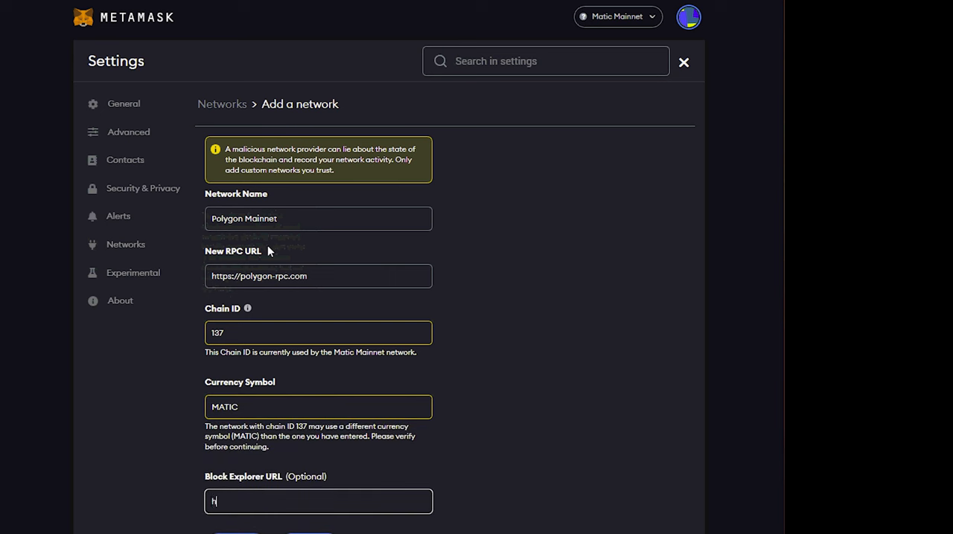
type("https://po")
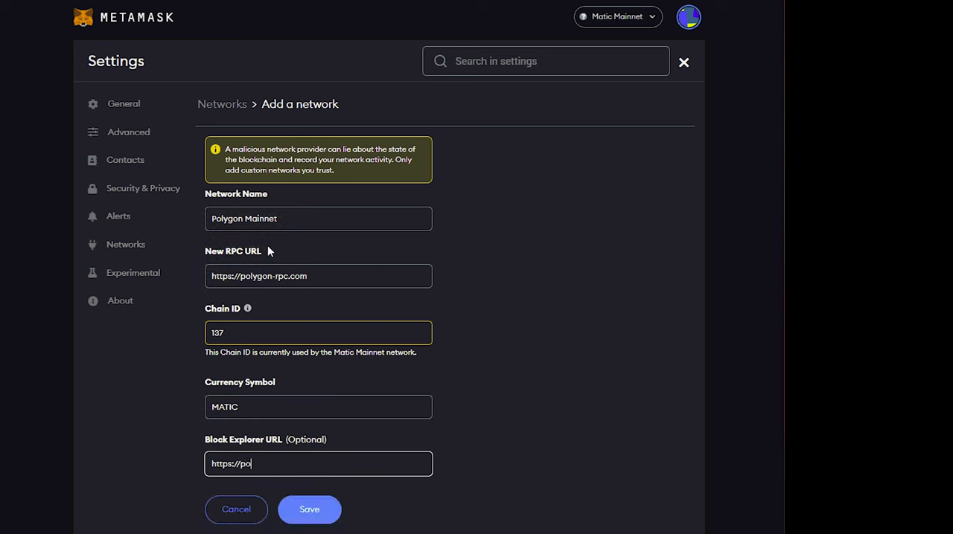
type("lygonscan.com")
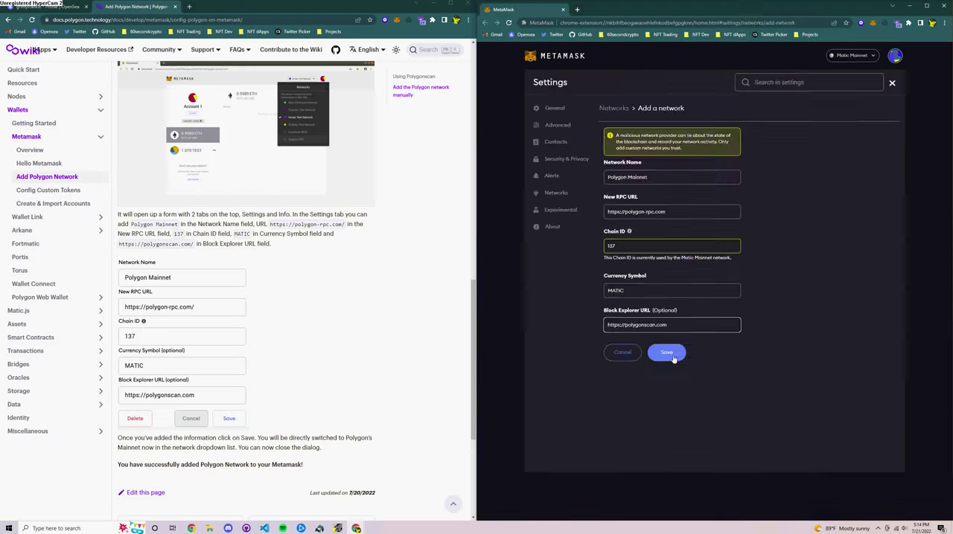
Save the Polygon Mainnet network and delete the old Matic Mainnet entry.
left_click(309, 509)
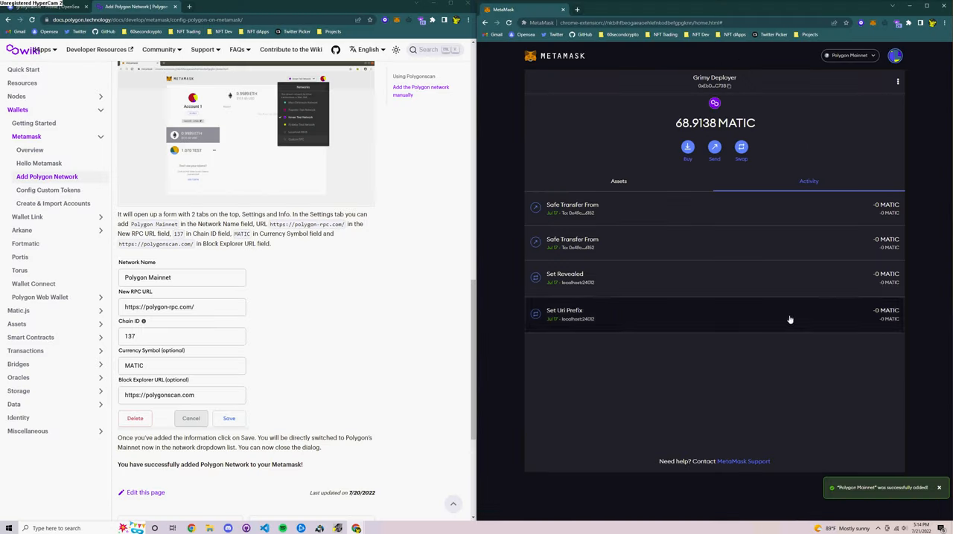
left_click(848, 55)
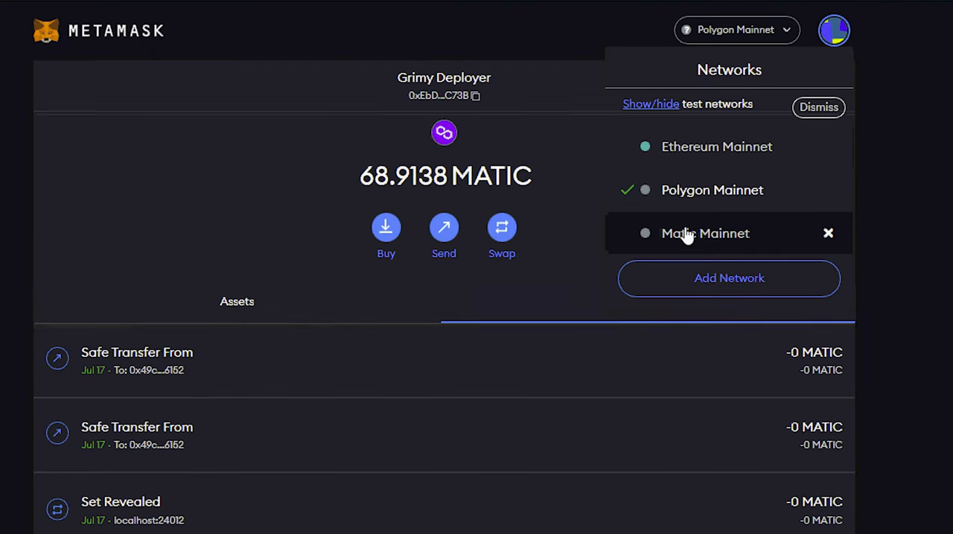
mouse_move(725, 232)
left_click(829, 233)
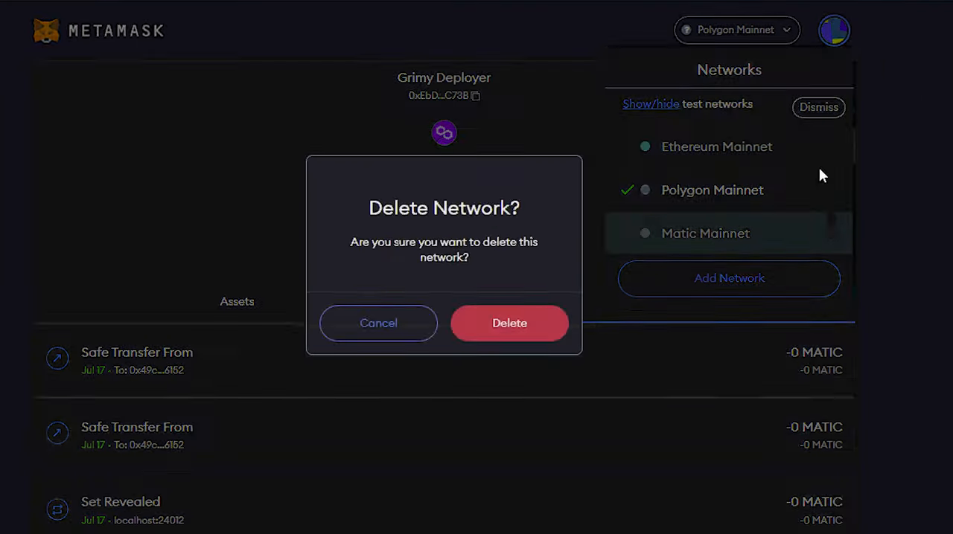
left_click(535, 321)
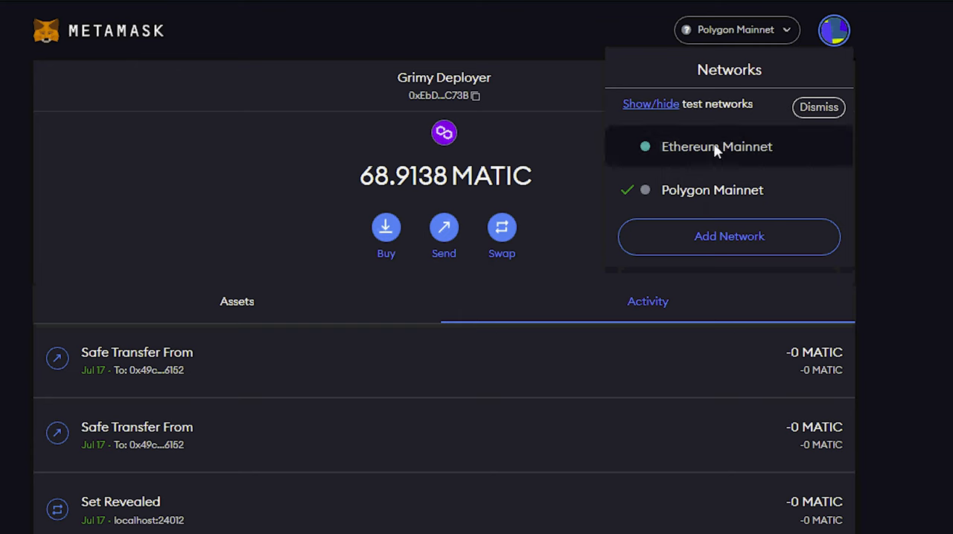
Switch to Ethereum Mainnet and back to Polygon Mainnet, highlighting the 68.9138 MATIC balance.
left_click(716, 147)
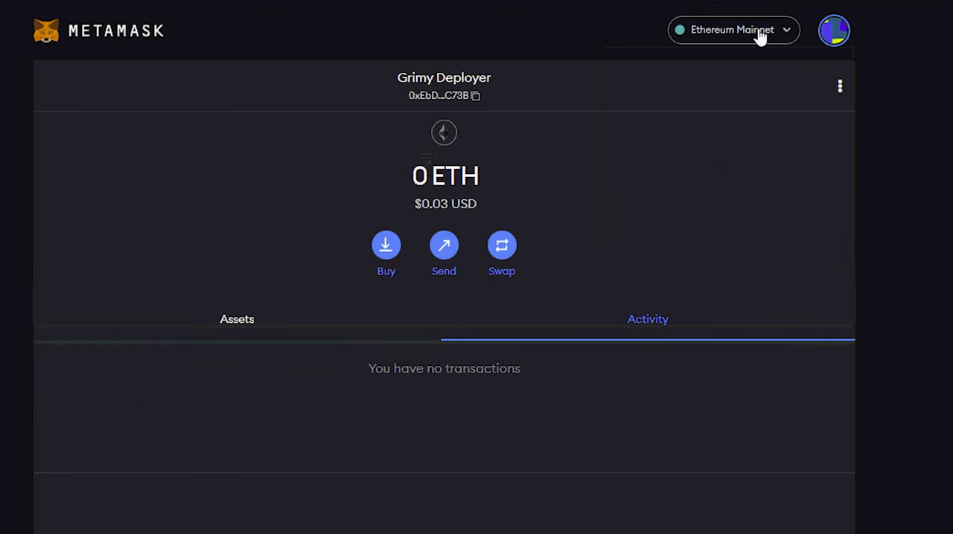
left_click(761, 35)
left_click(711, 190)
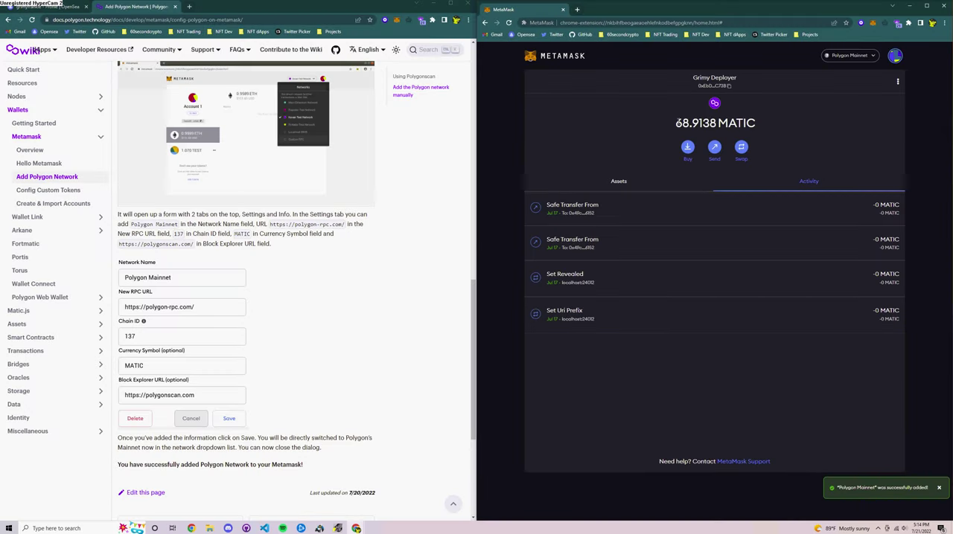
left_click_drag(676, 123, 750, 123)
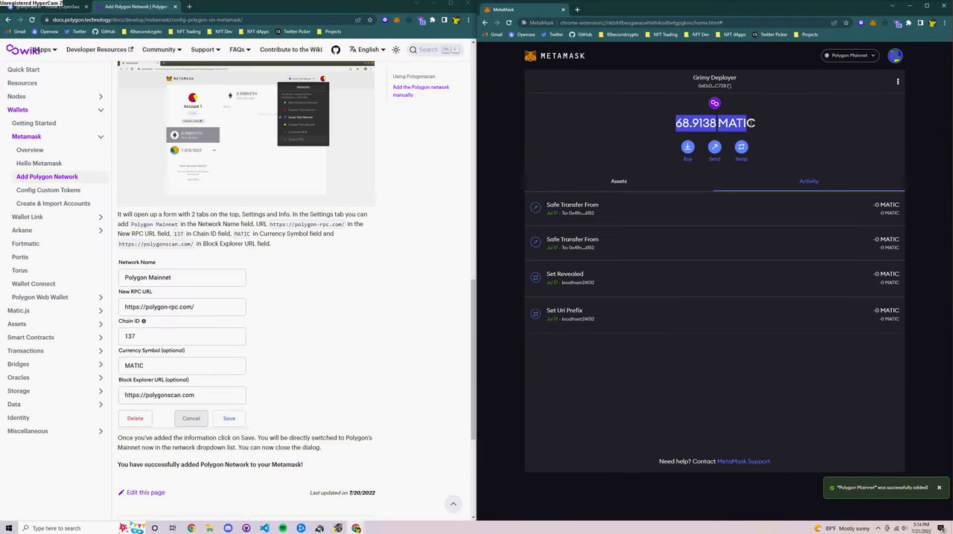
left_click(754, 124)
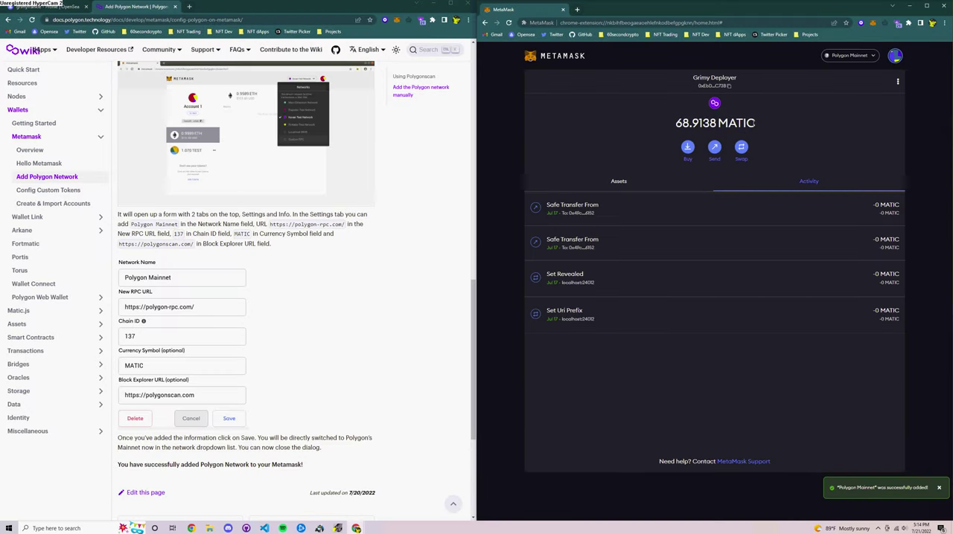
left_click(686, 149)
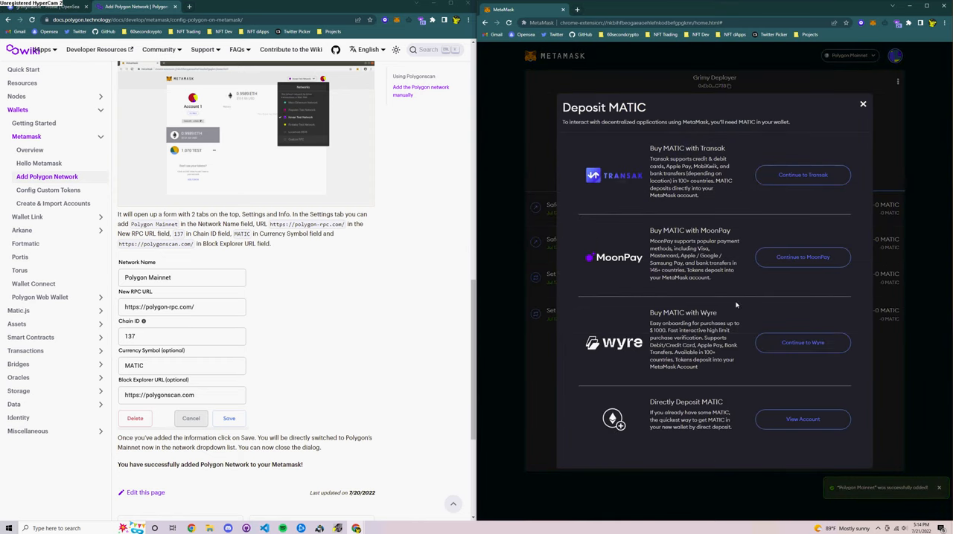
left_click(863, 104)
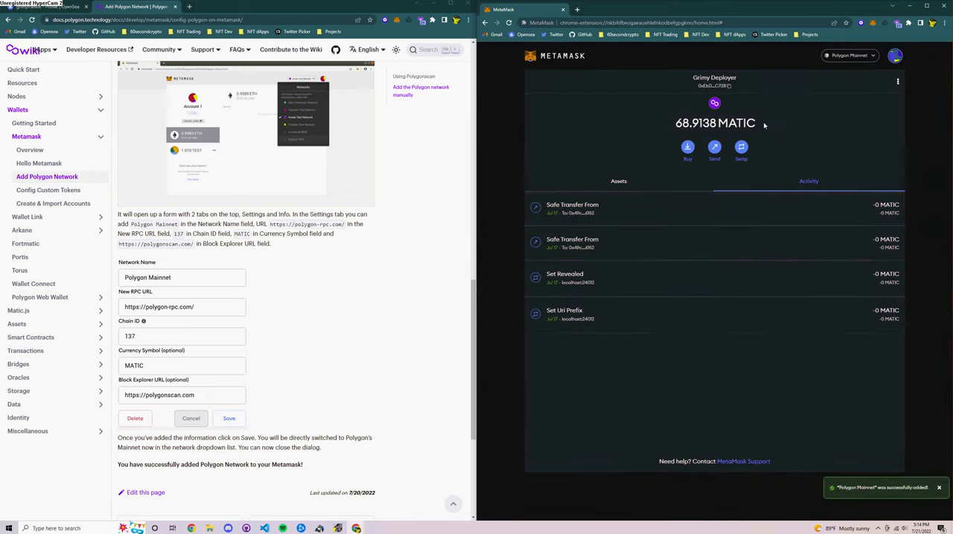
left_click_drag(754, 123, 674, 123)
left_click(755, 123)
From the OpenSea profile, reach the Heckin Chonkers Official collection and follow its website link.
left_click(52, 7)
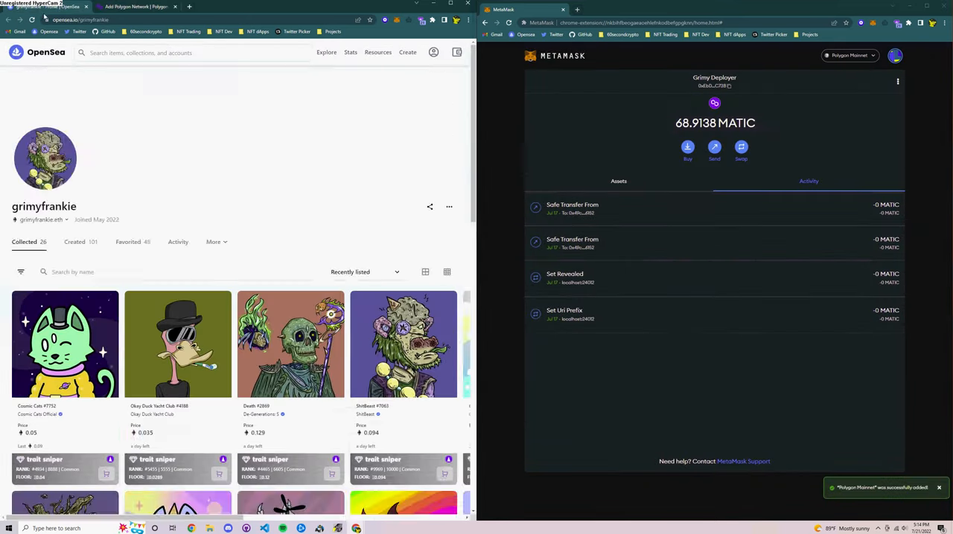
scroll(294, 253, "down", 3)
scroll(294, 253, "down", 3)
scroll(296, 251, "down", 3)
scroll(297, 250, "down", 3)
scroll(300, 250, "down", 3)
scroll(301, 249, "down", 3)
scroll(302, 249, "down", 3)
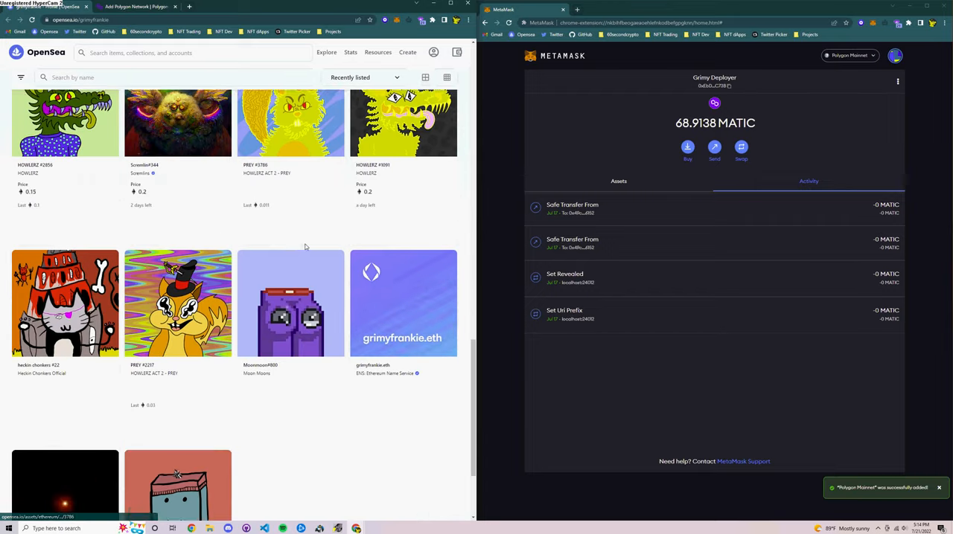
scroll(302, 249, "down", 2)
left_click(42, 299)
key("super+Up")
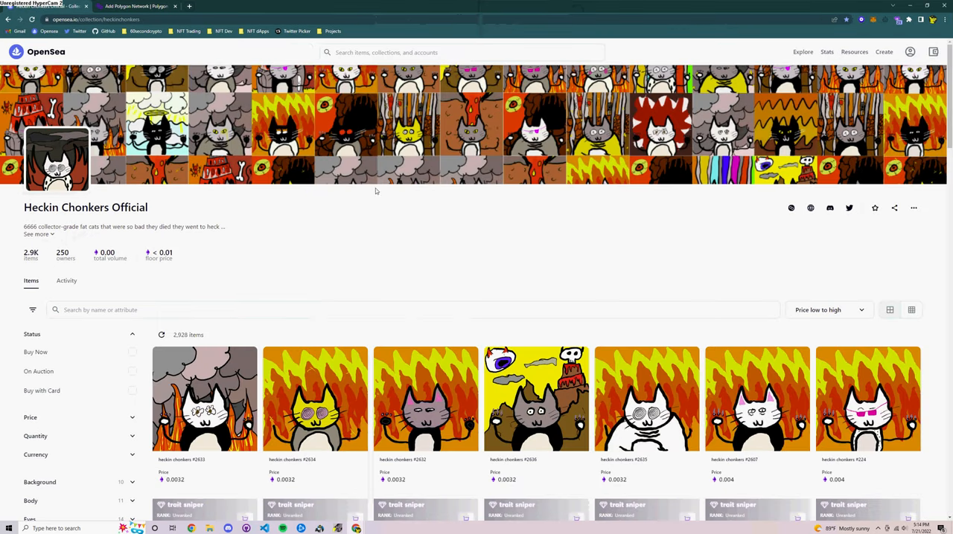
left_click(38, 234)
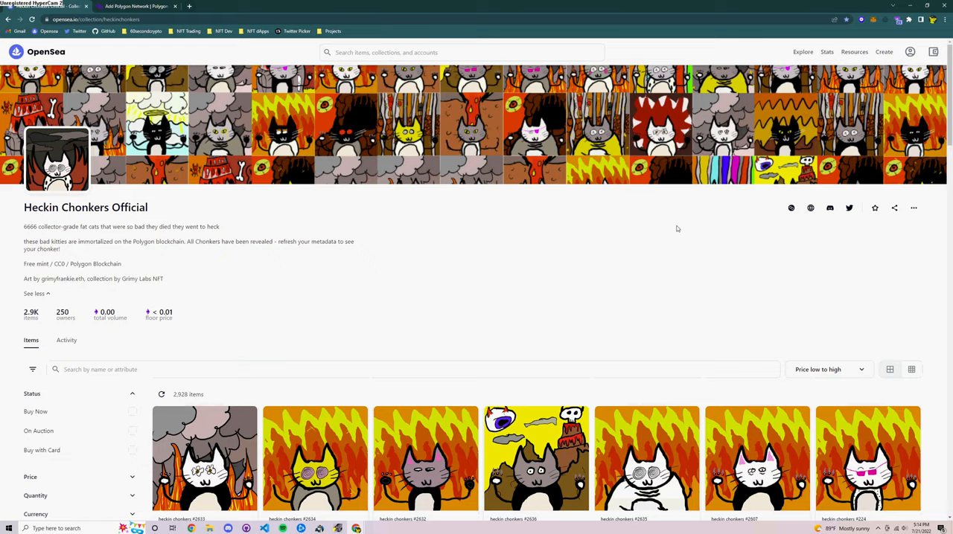
left_click(811, 210)
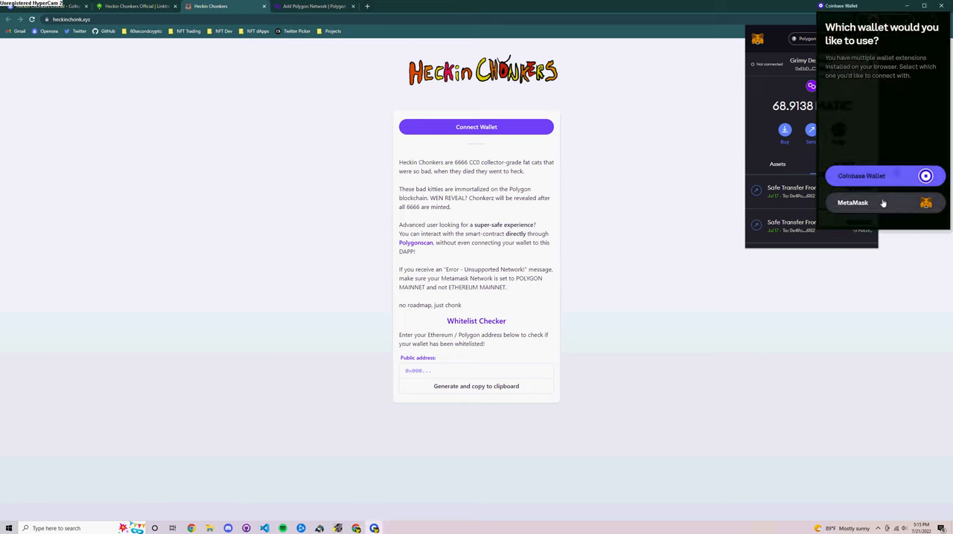
Confirm Polygon Mainnet stays the active network in MetaMask.
left_click(882, 202)
left_click(831, 41)
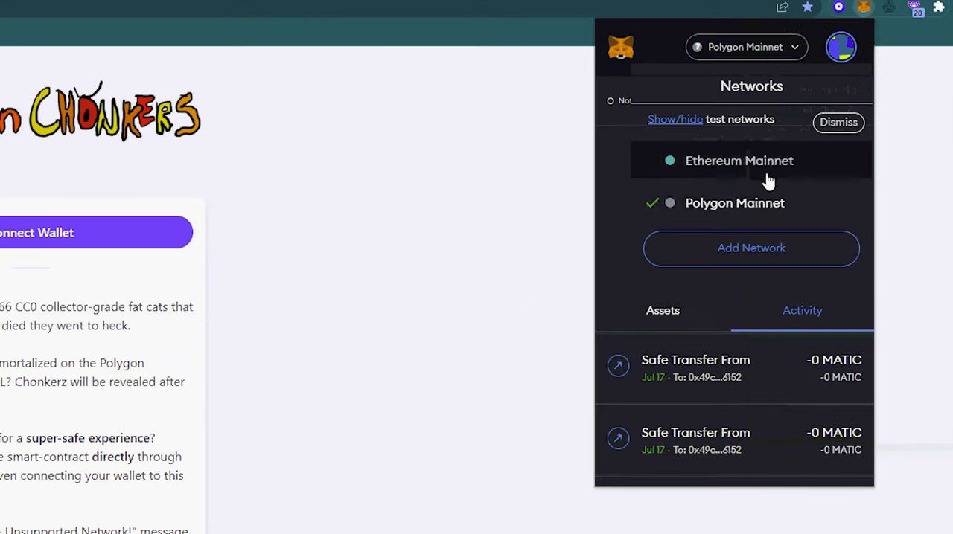
left_click(756, 207)
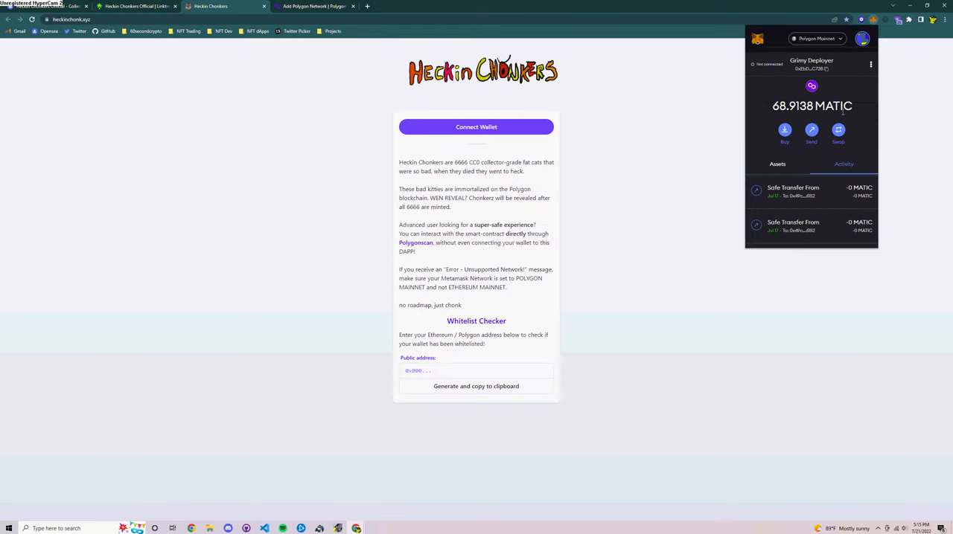
left_click(706, 145)
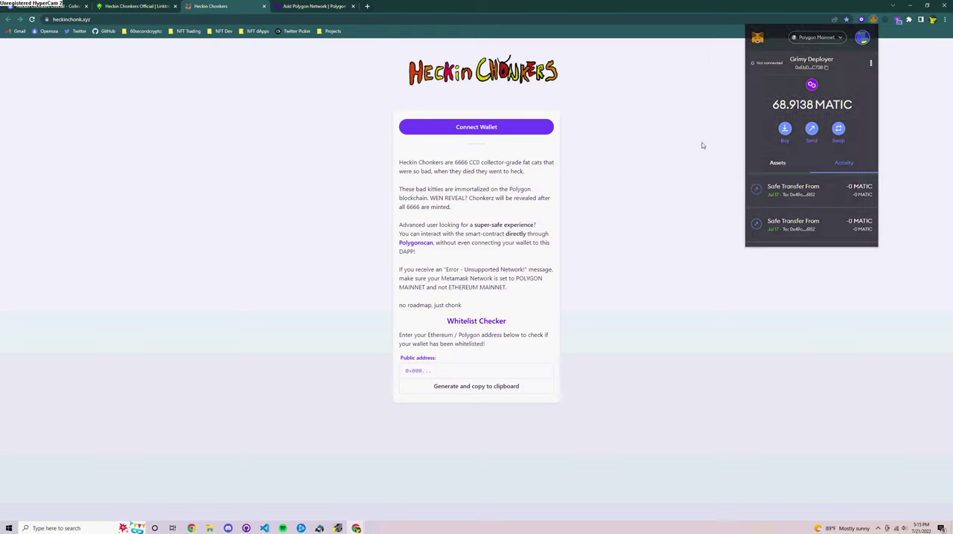
Connect the Grimy Deployer MetaMask account to the Heckin Chonkers mint site.
left_click(497, 131)
left_click(862, 199)
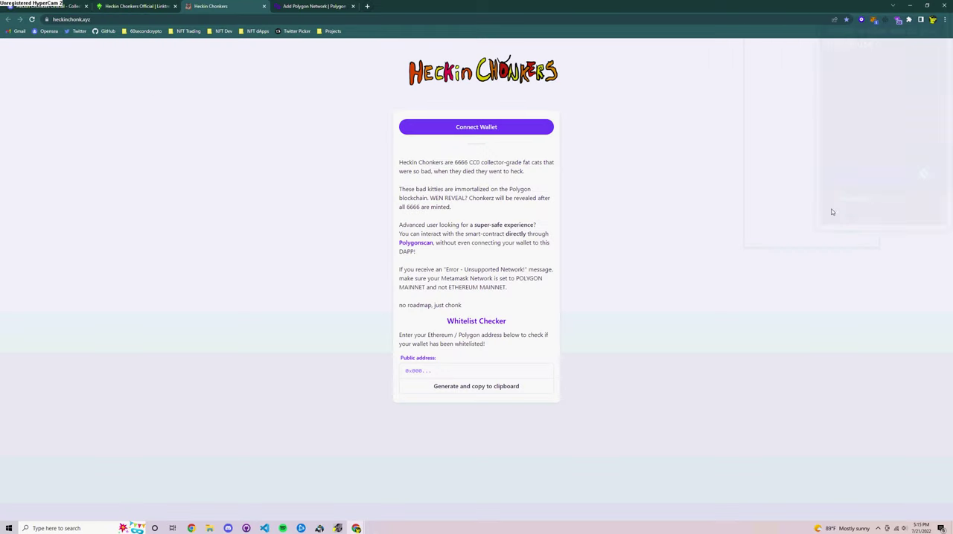
left_click(874, 23)
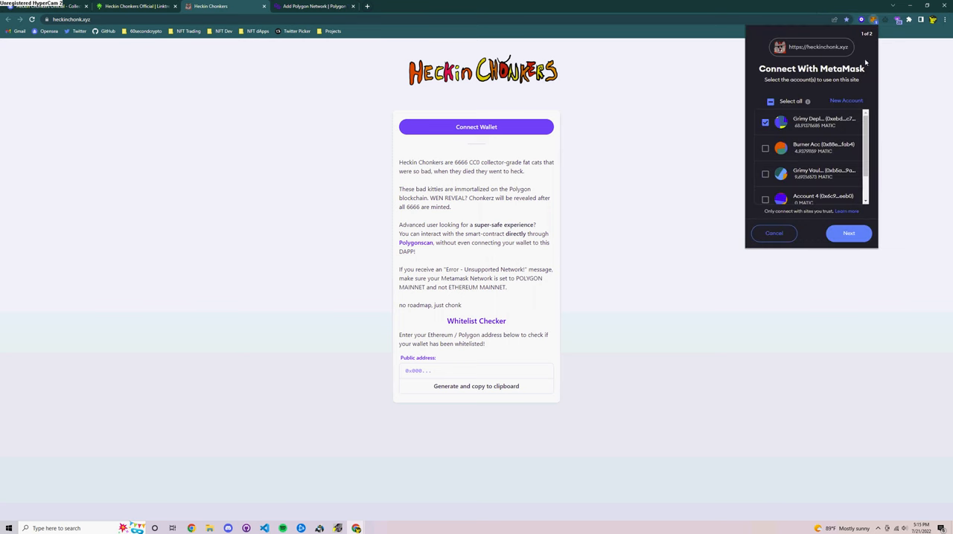
left_click(845, 236)
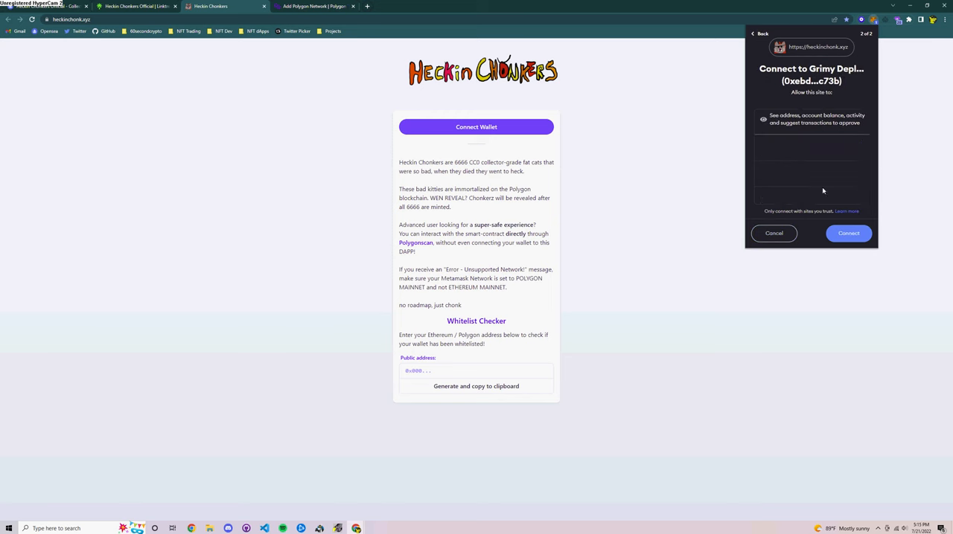
left_click(845, 234)
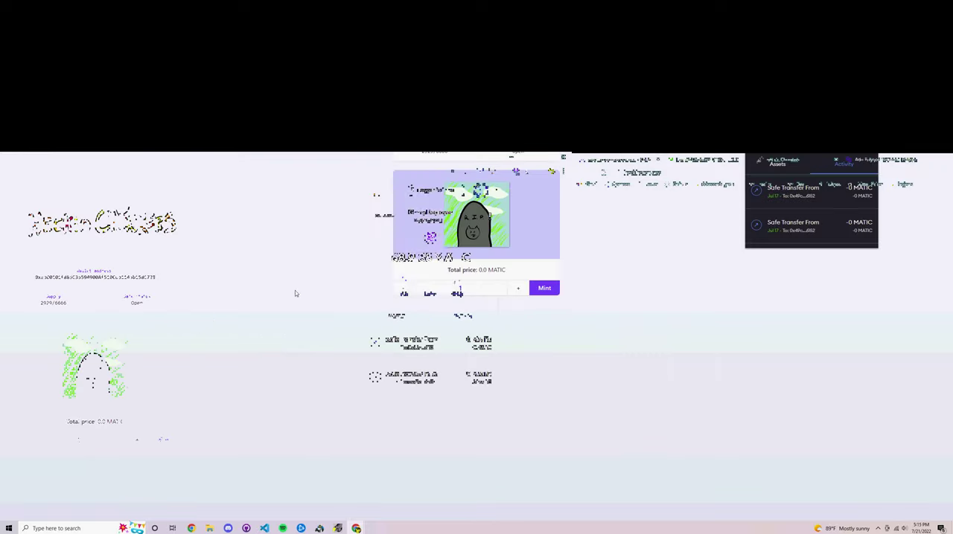
Mint one Heckin Chonker for 0.0 MATIC from the mint panel.
left_click(683, 161)
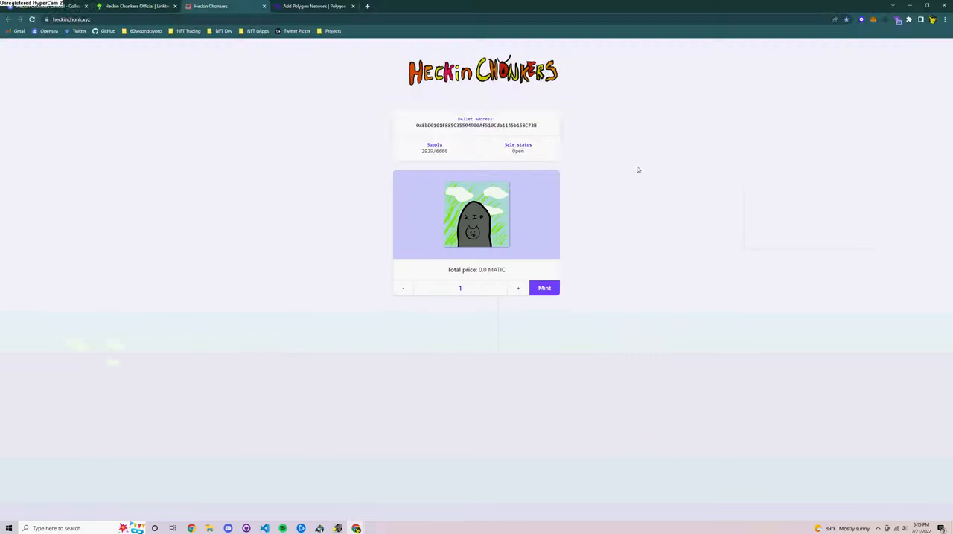
left_click(544, 288)
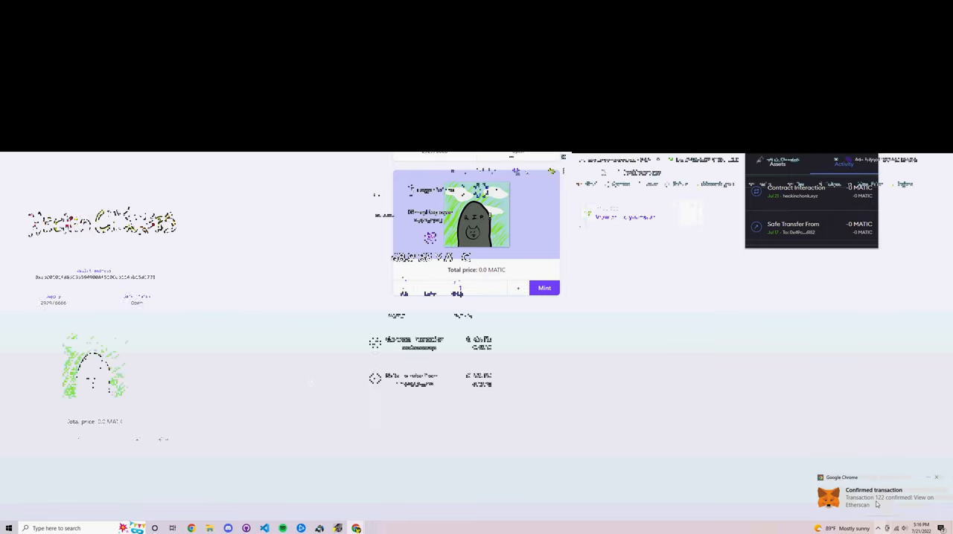
View the confirmed mint transaction for token 2930 on Polygonscan.
left_click(877, 505)
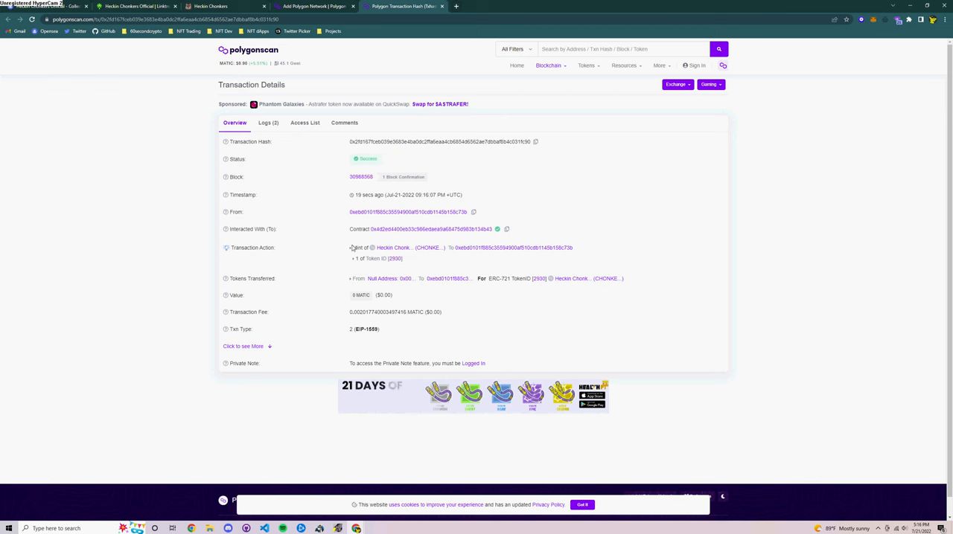
Sign in to the OpenSea profile with MetaMask and view the collected Heckin Chonkers #2930.
left_click(44, 8)
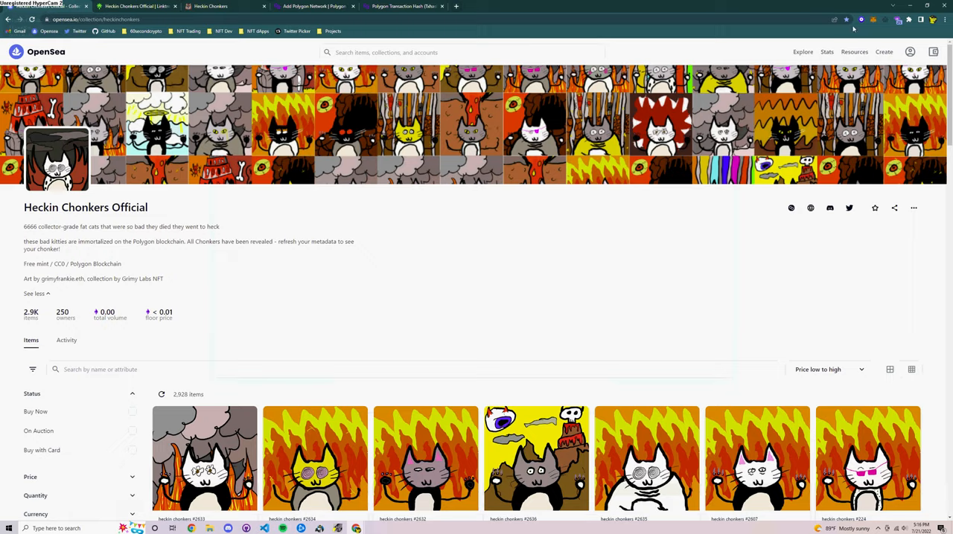
key("alt+Left")
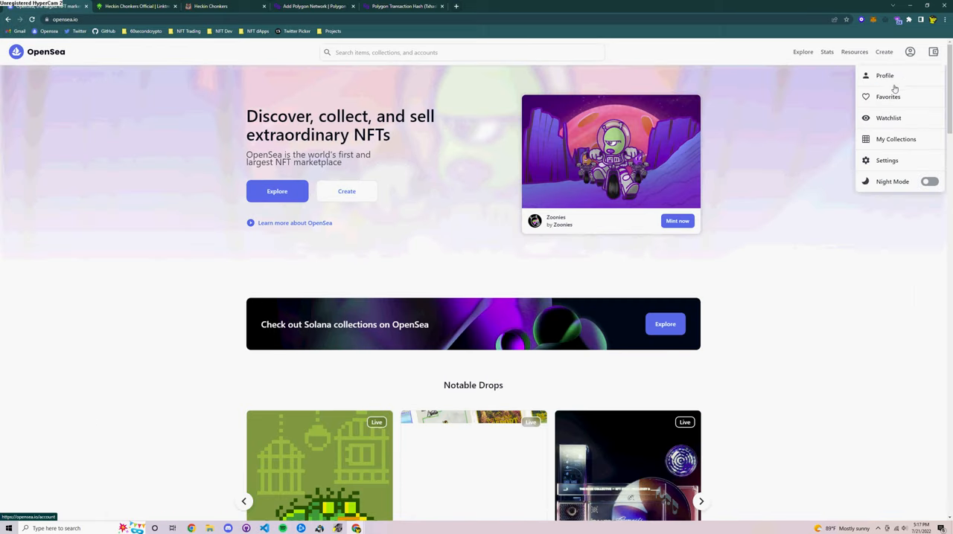
left_click(887, 77)
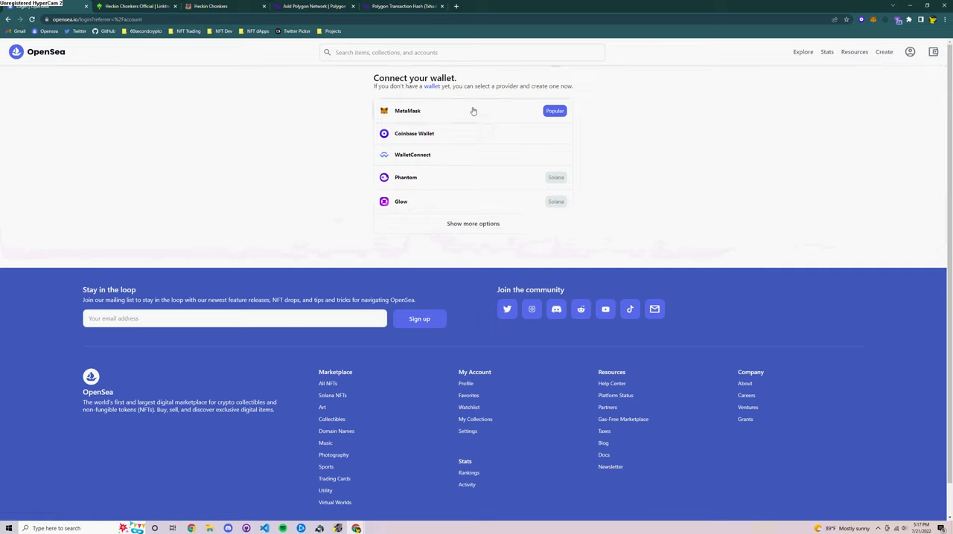
left_click(472, 111)
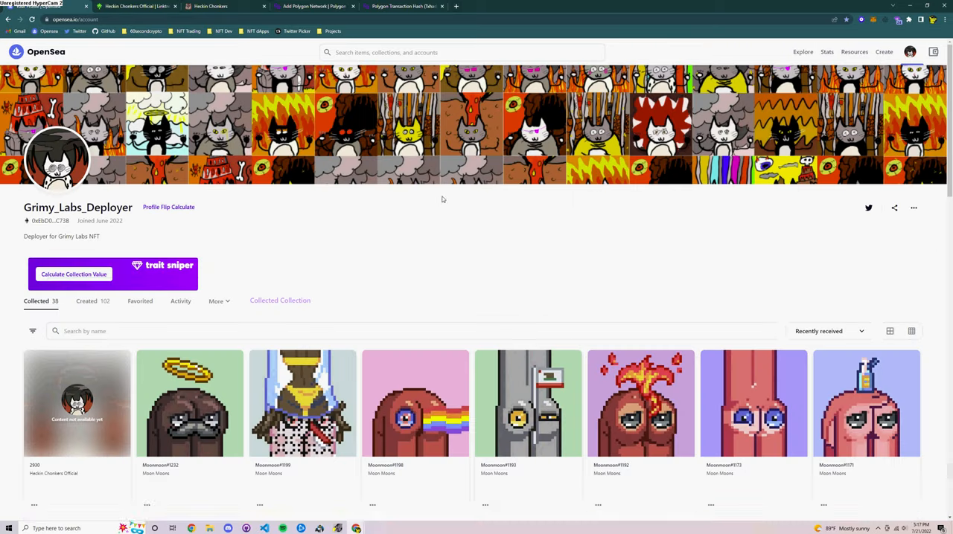
scroll(494, 188, "down", 2)
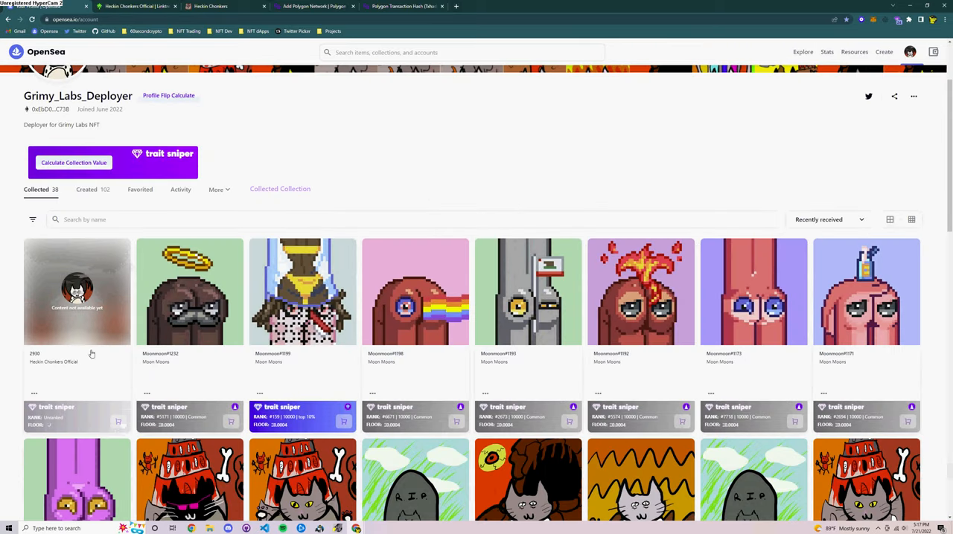
left_click(90, 328)
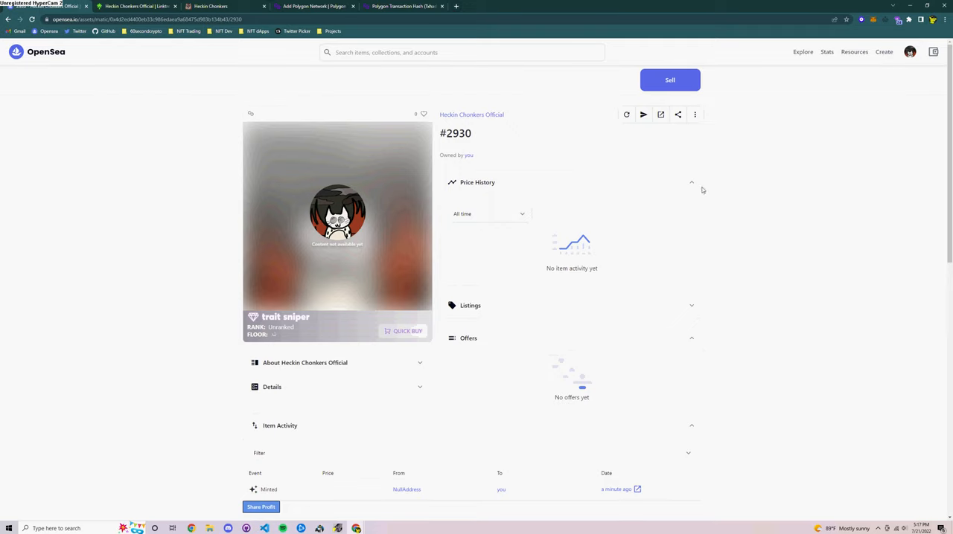
left_click(456, 6)
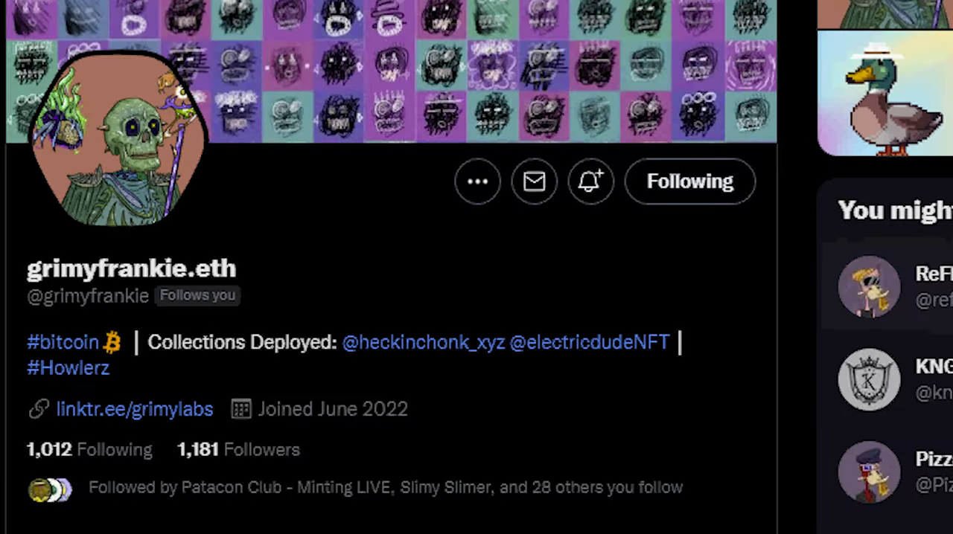